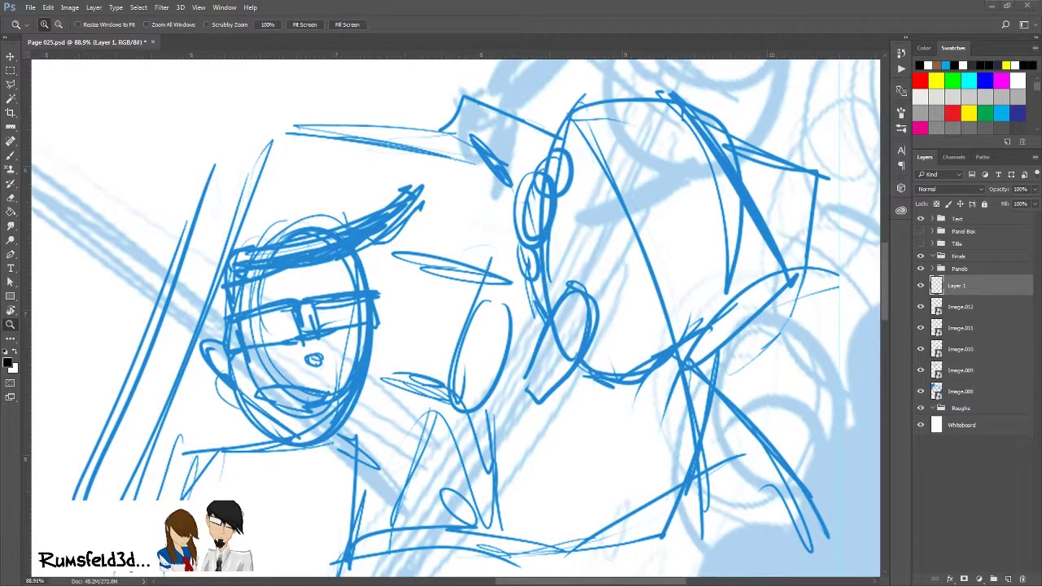
Ink the man's rectangular glasses in black over the blue sketch on Layer 1, outlining both lenses and the bridge.
left_click(9, 156)
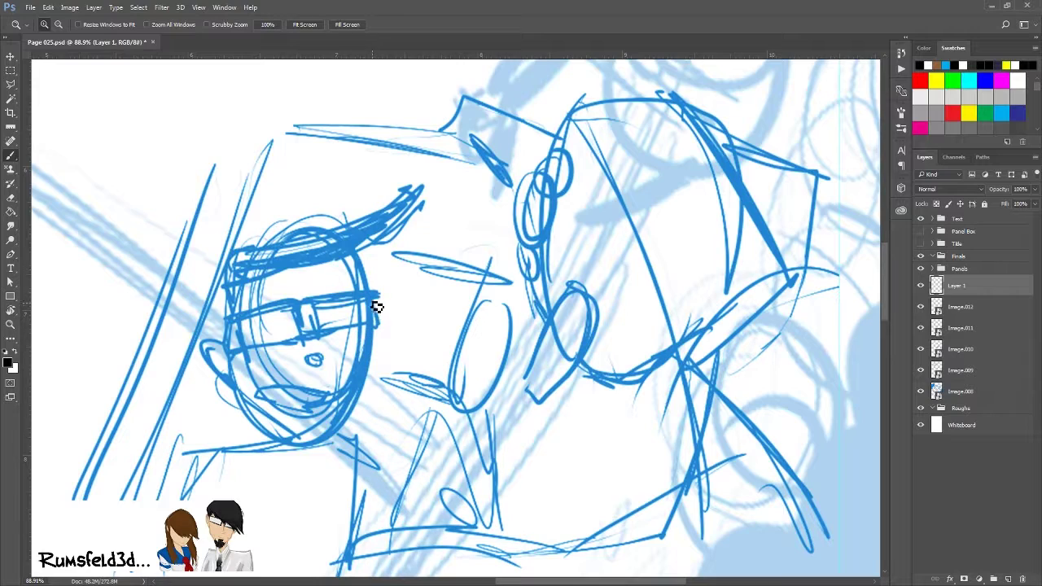
mouse_move(373, 319)
left_mouse_down()
mouse_move(373, 300)
mouse_move(285, 311)
mouse_move(319, 338)
mouse_move(377, 323)
left_mouse_up()
left_click(11, 324)
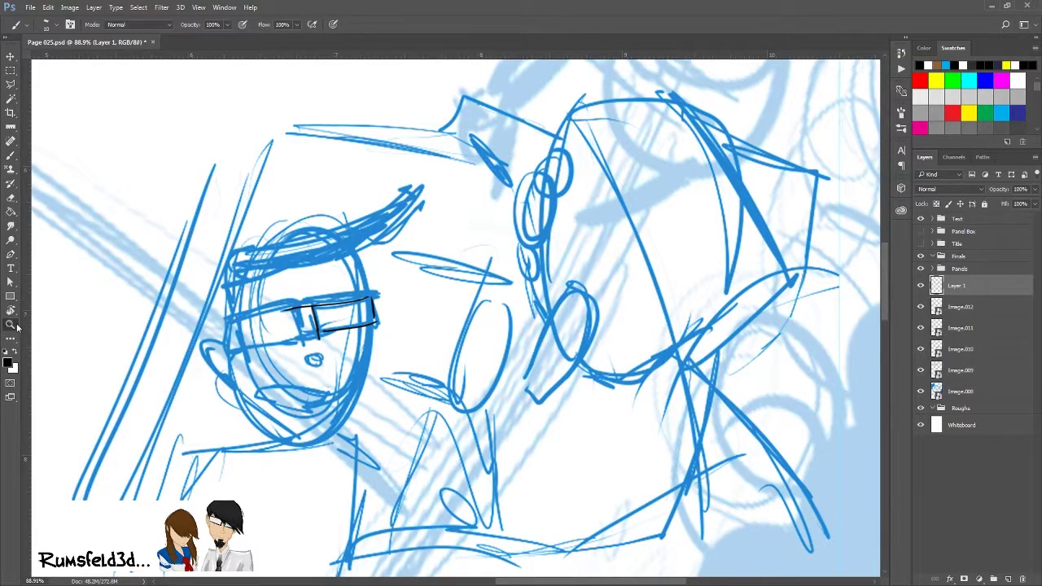
left_click_drag(256, 446, 195, 481)
left_click(11, 155)
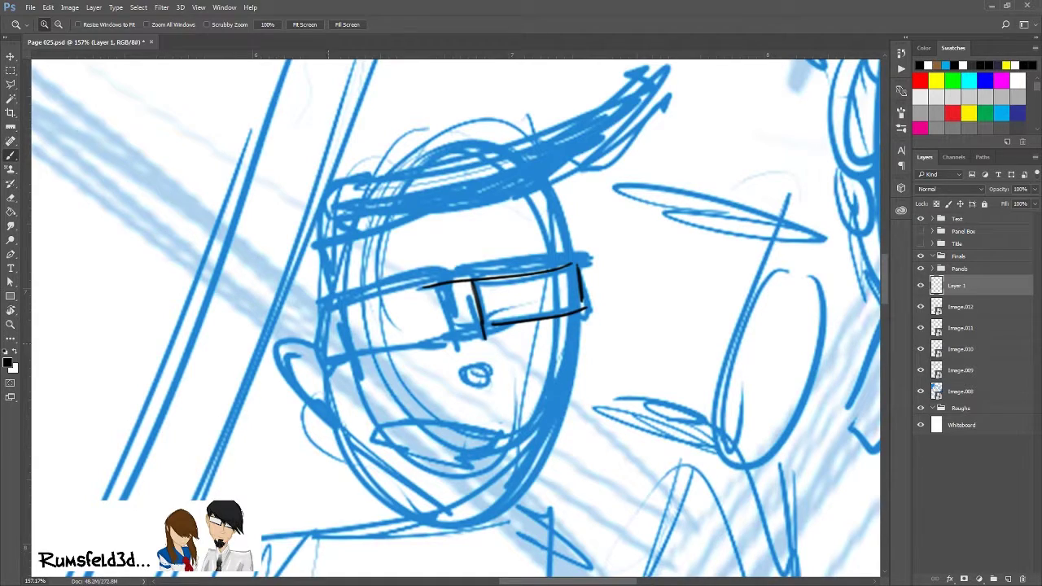
mouse_move(446, 286)
left_mouse_down()
mouse_move(447, 325)
mouse_move(337, 311)
mouse_move(348, 350)
left_mouse_up()
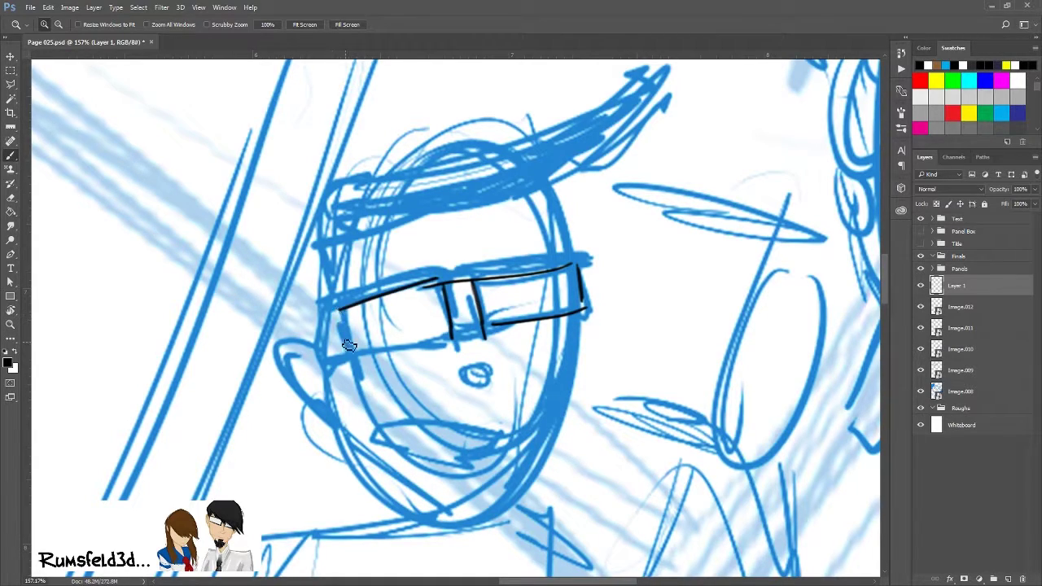
left_click_drag(452, 344, 355, 357)
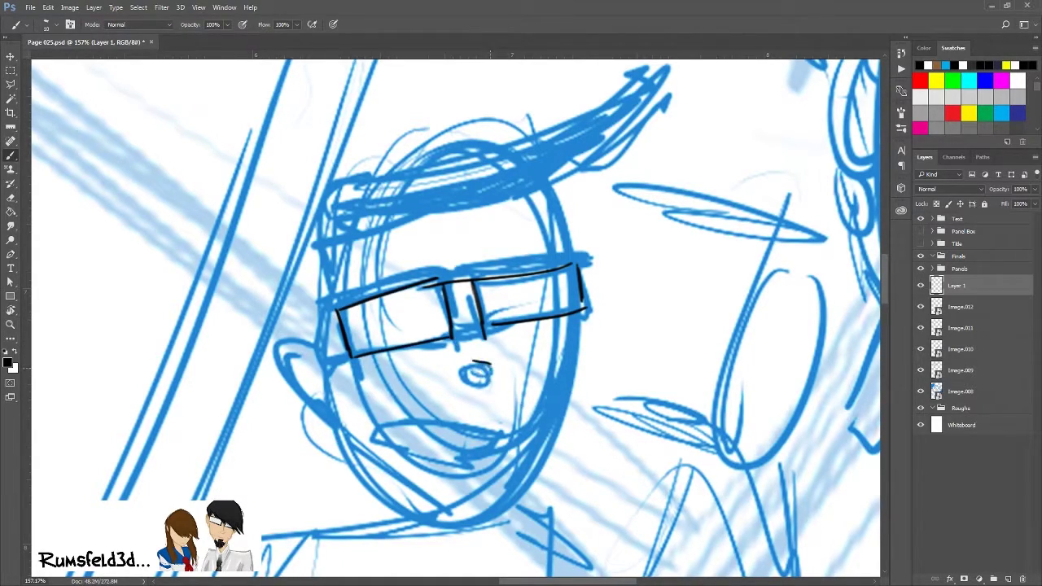
Ink the man's nose, the outer edge of his cheek, his mouth and his ear over the blue sketch.
left_click_drag(474, 363, 491, 365)
mouse_move(580, 308)
left_mouse_down()
mouse_move(537, 462)
mouse_move(509, 489)
left_mouse_up()
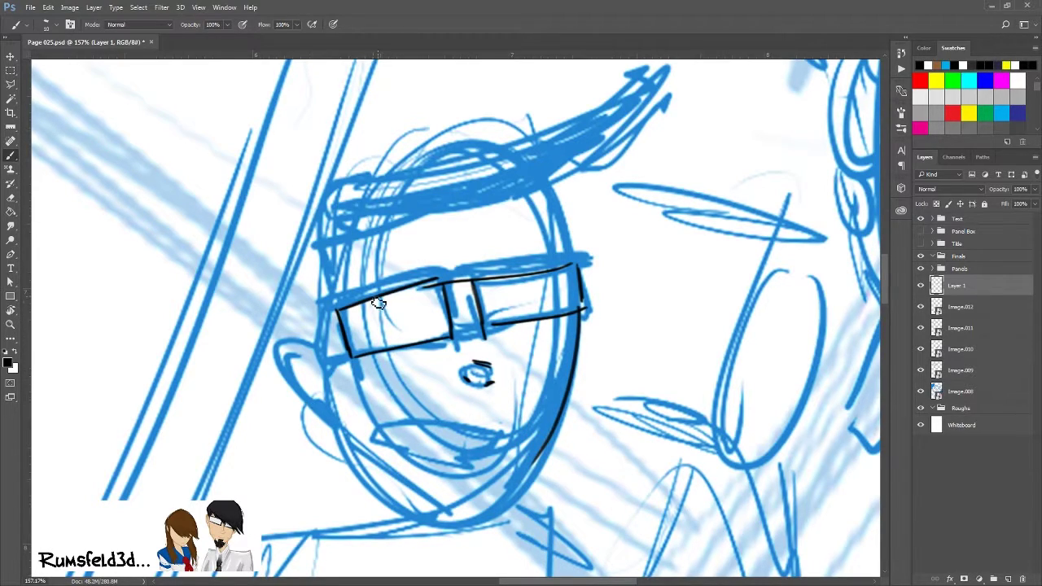
scroll(393, 450, "down", 5)
mouse_move(384, 232)
left_mouse_down()
mouse_move(490, 257)
mouse_move(497, 246)
mouse_move(467, 261)
mouse_move(412, 239)
mouse_move(482, 257)
left_mouse_up()
mouse_move(482, 254)
left_mouse_down()
mouse_move(410, 233)
mouse_move(456, 269)
mouse_move(490, 258)
mouse_move(460, 273)
mouse_move(440, 267)
left_mouse_up()
mouse_move(315, 153)
left_mouse_down()
mouse_move(308, 206)
mouse_move(334, 223)
mouse_move(346, 252)
left_mouse_up()
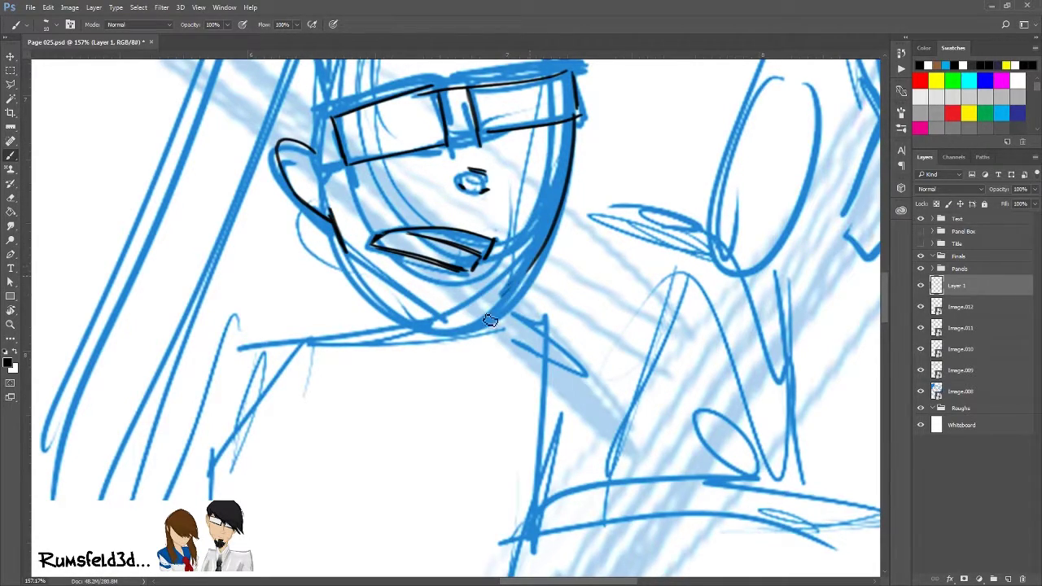
Ink a ragged beard along the man's chin and both sides of his jaw with short hatched strokes.
left_click_drag(530, 265, 487, 326)
left_click_drag(504, 290, 478, 343)
mouse_move(362, 271)
left_mouse_down()
mouse_move(357, 308)
mouse_move(395, 327)
left_mouse_up()
mouse_move(492, 306)
left_mouse_down()
mouse_move(478, 335)
mouse_move(444, 355)
mouse_move(404, 355)
left_mouse_up()
left_click_drag(428, 323, 398, 352)
left_click_drag(397, 309, 384, 345)
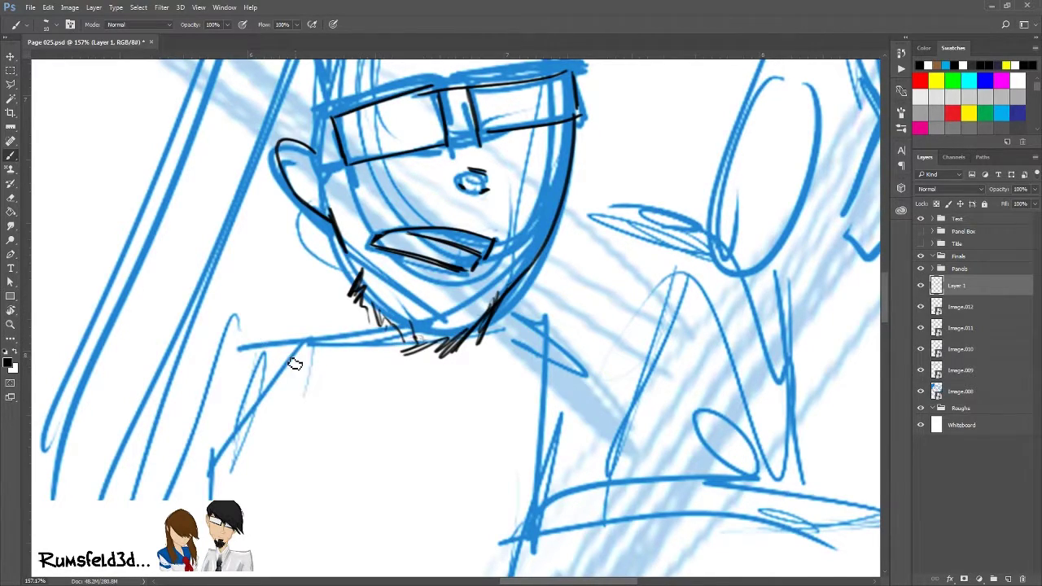
Ink the man's slanted hairline across the forehead and the sideburns on both sides of his face.
left_click_drag(303, 183, 316, 418)
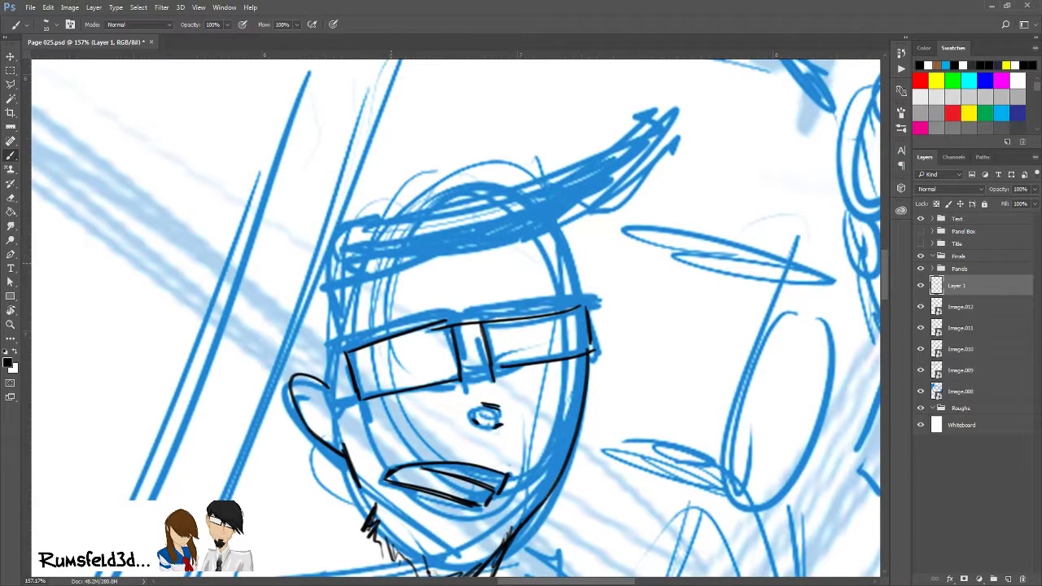
left_click_drag(376, 265, 614, 317)
left_click_drag(412, 267, 611, 319)
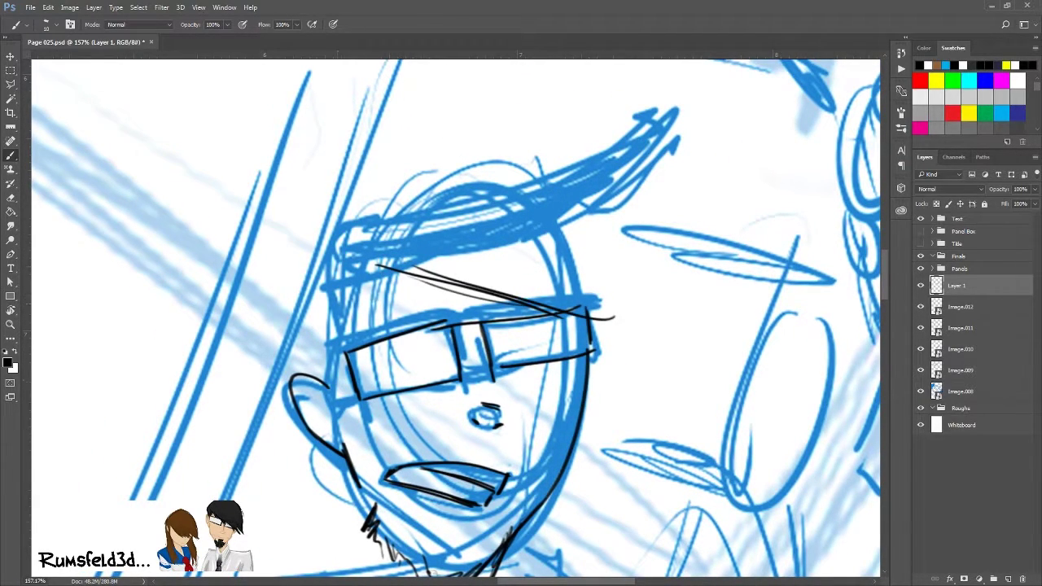
mouse_move(375, 278)
left_mouse_down()
mouse_move(330, 347)
mouse_move(353, 443)
left_mouse_up()
mouse_move(331, 376)
left_mouse_down()
mouse_move(372, 505)
mouse_move(357, 499)
left_mouse_up()
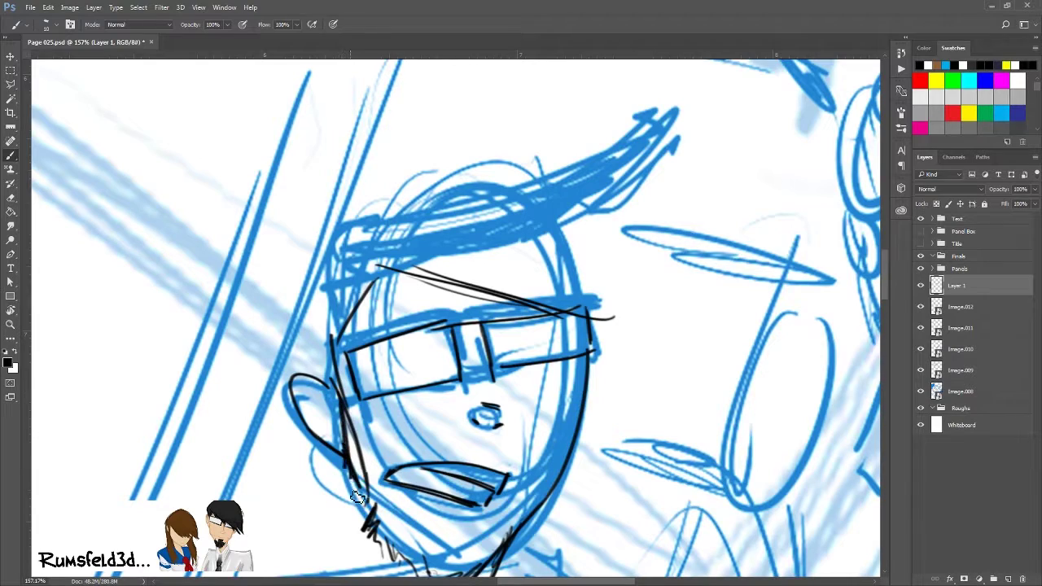
left_click_drag(587, 342, 585, 454)
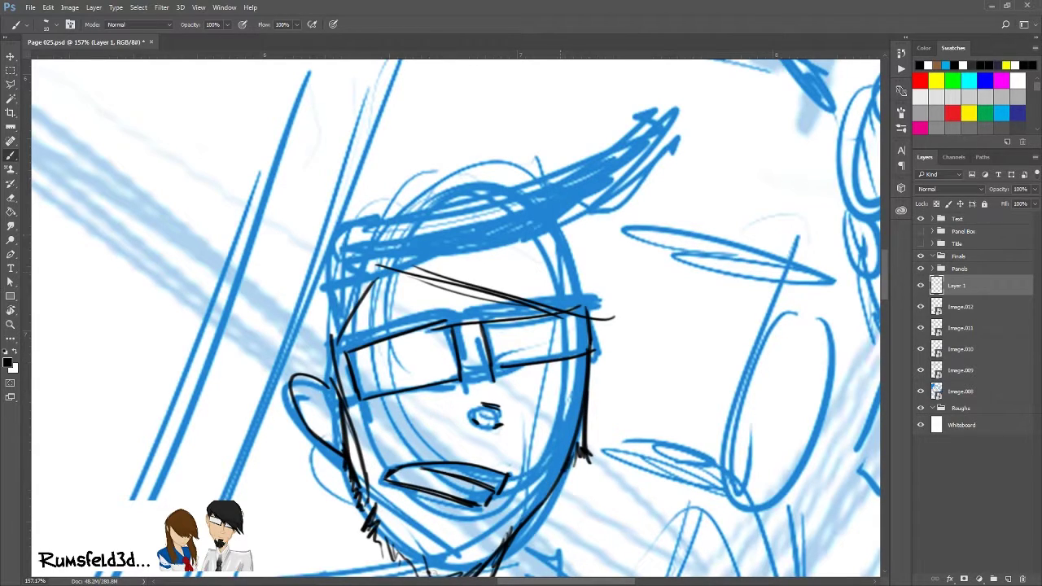
Ink the outline of the man's hair over the crown, ending in pointed spikes on the side facing the second figure.
mouse_move(329, 342)
left_mouse_down()
mouse_move(335, 267)
mouse_move(431, 177)
left_mouse_up()
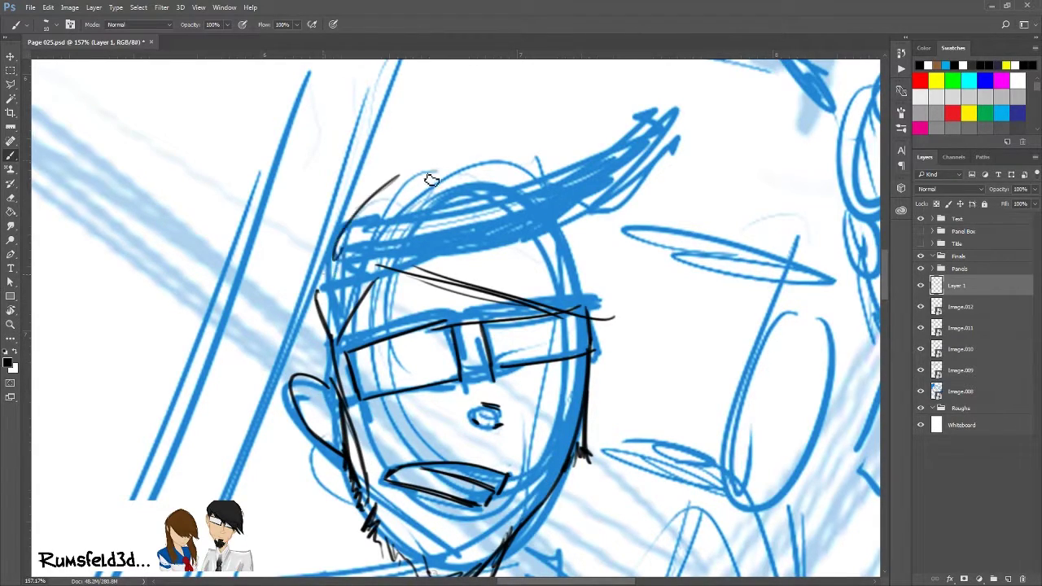
mouse_move(324, 273)
left_mouse_down()
mouse_move(458, 163)
mouse_move(654, 84)
mouse_move(593, 189)
mouse_move(686, 203)
mouse_move(607, 243)
left_mouse_up()
mouse_move(666, 308)
left_mouse_down()
mouse_move(594, 249)
mouse_move(656, 311)
mouse_move(590, 318)
left_mouse_up()
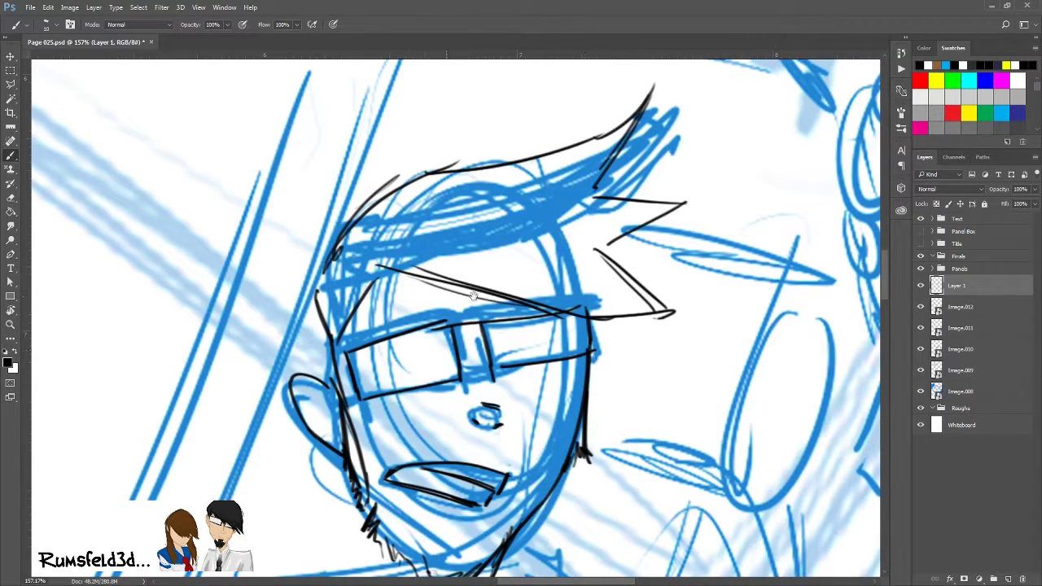
Ink the stacked ovals along the front of the second figure's head and the long rounded loop below them.
mouse_move(875, 143)
left_mouse_down()
mouse_move(694, 212)
mouse_move(546, 230)
left_mouse_up()
mouse_move(588, 142)
left_mouse_down()
mouse_move(545, 171)
mouse_move(544, 291)
mouse_move(572, 212)
mouse_move(532, 329)
mouse_move(535, 298)
mouse_move(539, 352)
left_mouse_up()
left_click_drag(527, 286, 537, 352)
left_click_drag(490, 336, 431, 169)
left_click_drag(559, 210, 563, 340)
left_click_drag(523, 378, 495, 408)
left_click_drag(545, 210, 462, 373)
mouse_move(495, 408)
left_mouse_down()
mouse_move(470, 403)
mouse_move(462, 373)
left_mouse_up()
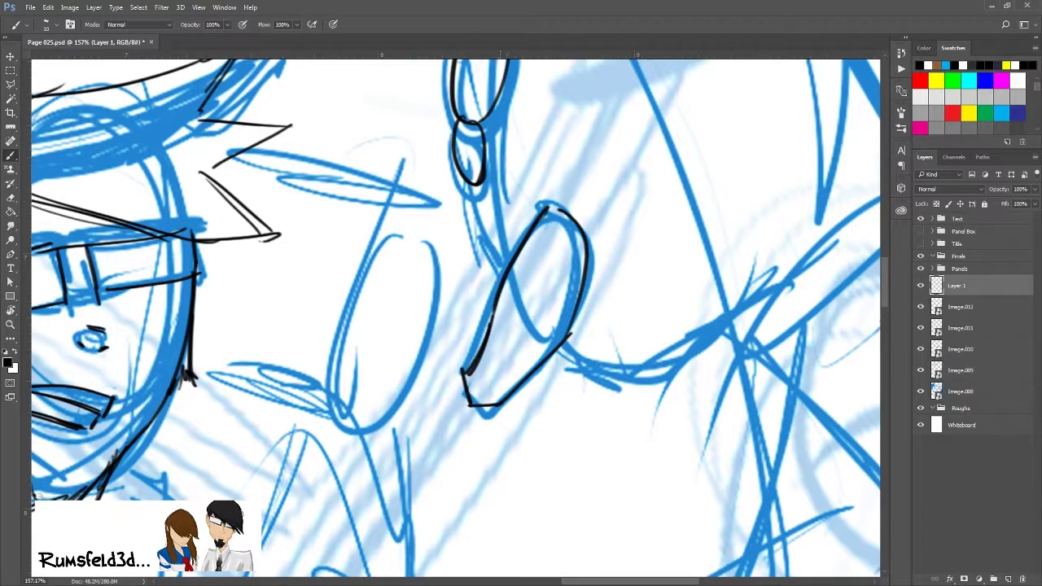
Ink the lines joining the second figure's ovals to the long loop, and the curve beneath the head.
left_click_drag(473, 189, 503, 269)
left_click_drag(506, 244, 505, 268)
mouse_move(575, 392)
left_mouse_down()
mouse_move(510, 391)
mouse_move(473, 419)
left_mouse_up()
mouse_move(689, 303)
left_mouse_down()
mouse_move(523, 398)
mouse_move(537, 388)
left_mouse_up()
Ink the second figure's head contour as a long arc over the crown and down the back, thickening the rear section.
mouse_move(561, 180)
left_mouse_down()
mouse_move(532, 448)
mouse_move(519, 462)
left_mouse_up()
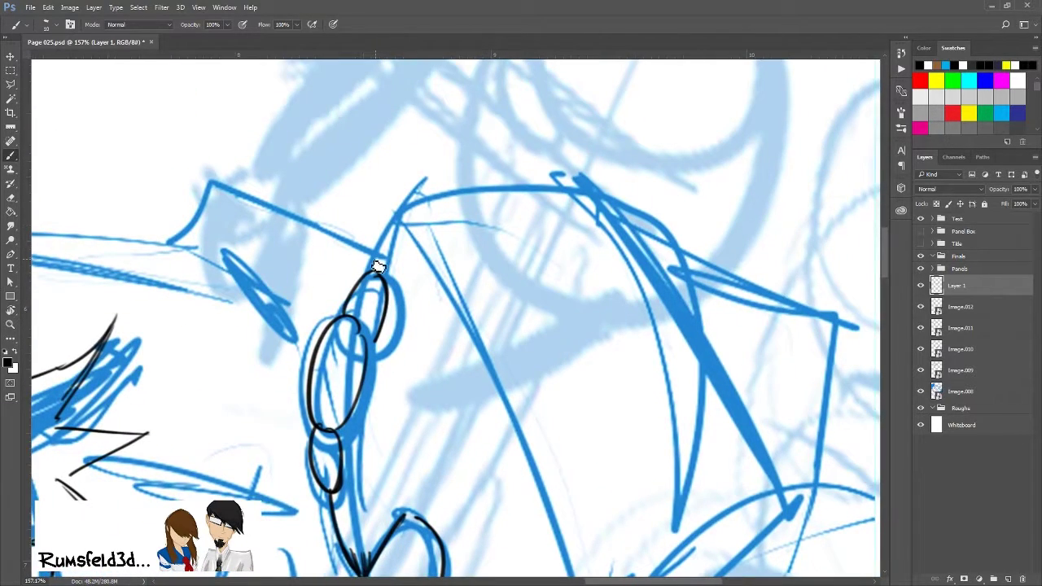
mouse_move(372, 259)
left_mouse_down()
mouse_move(651, 236)
mouse_move(759, 397)
left_mouse_up()
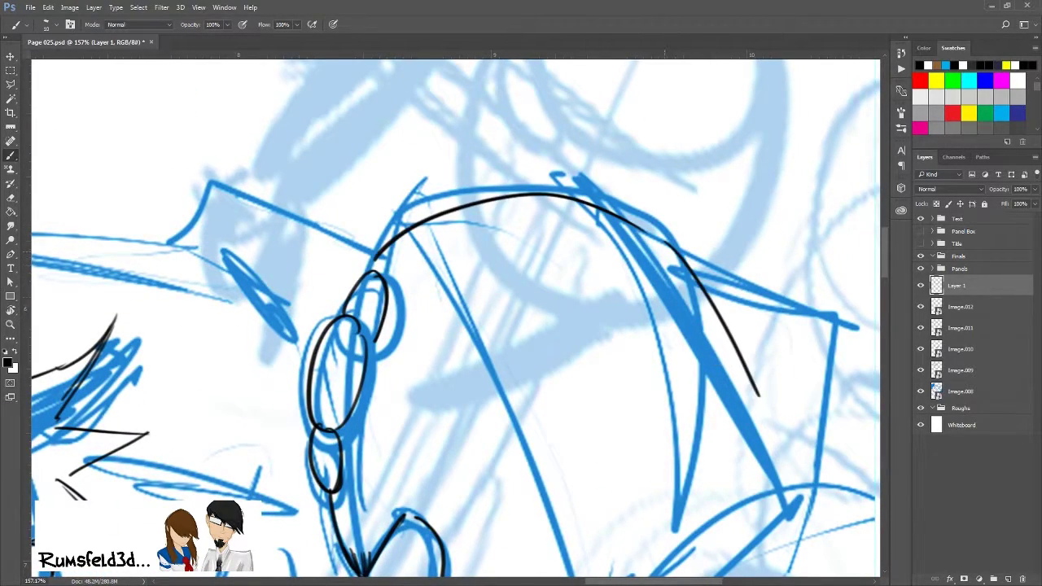
left_click_drag(616, 214, 753, 409)
left_click_drag(737, 370, 788, 472)
Ink the background frame behind the man with a thicker brush: the line above his head and the slanted line beside him.
mouse_move(304, 165)
left_mouse_down()
mouse_move(320, 271)
mouse_move(501, 191)
mouse_move(516, 136)
left_mouse_up()
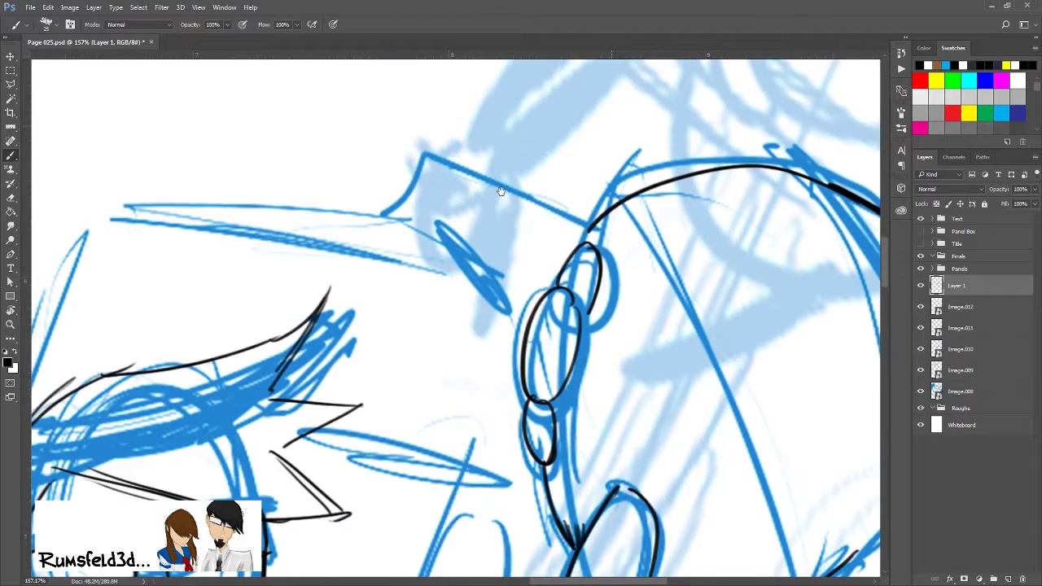
mouse_move(154, 221)
left_mouse_down()
mouse_move(314, 96)
mouse_move(565, 139)
left_mouse_up()
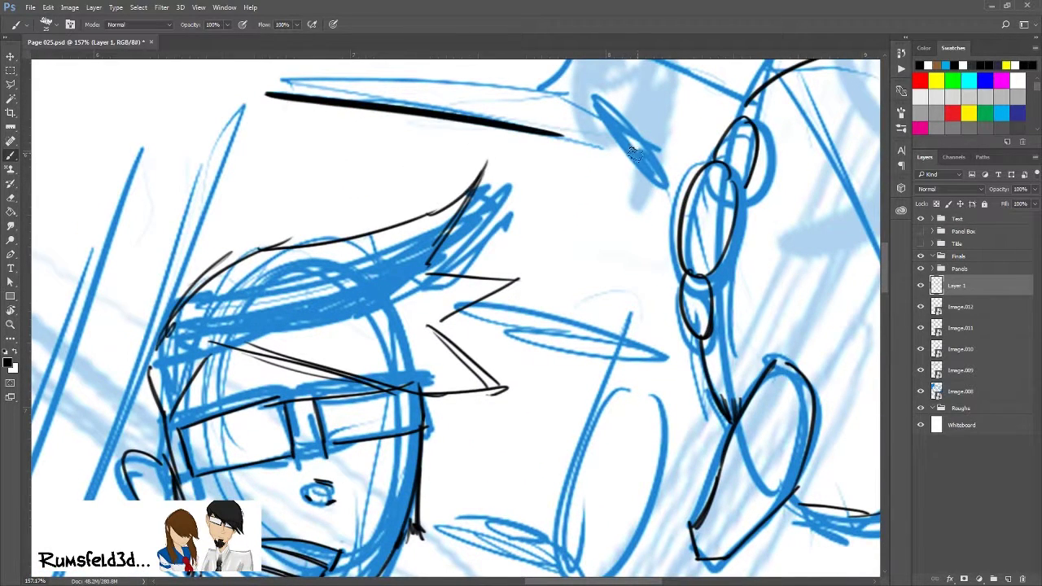
mouse_move(102, 343)
left_mouse_down()
mouse_move(361, 204)
mouse_move(315, 309)
left_mouse_up()
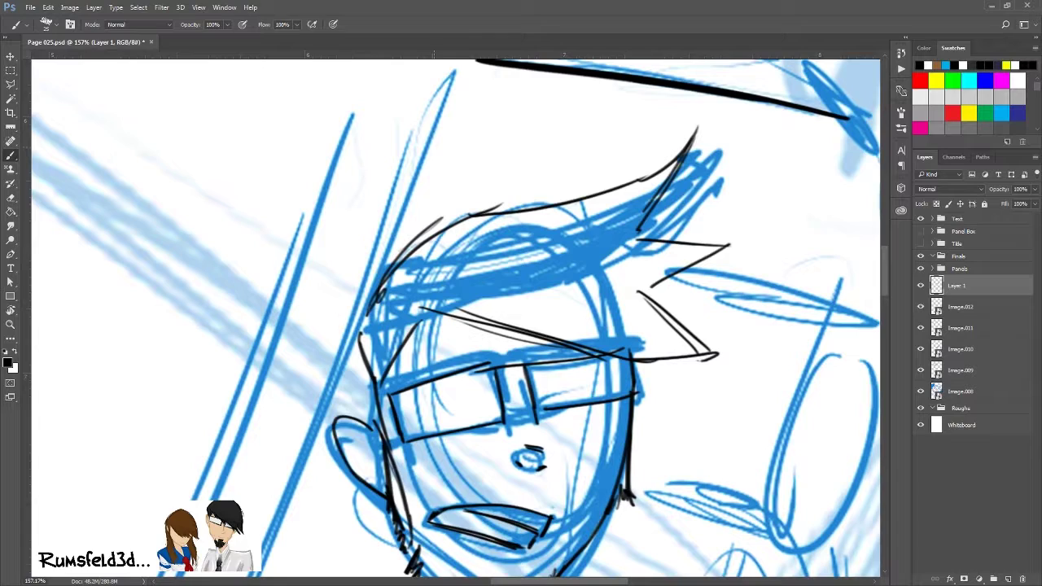
left_click_drag(466, 76, 311, 394)
left_click_drag(287, 331, 348, 39)
left_click_drag(391, 85, 216, 487)
Ink the man's shirt collar and tie knot below the beard.
left_click_drag(420, 356, 329, 324)
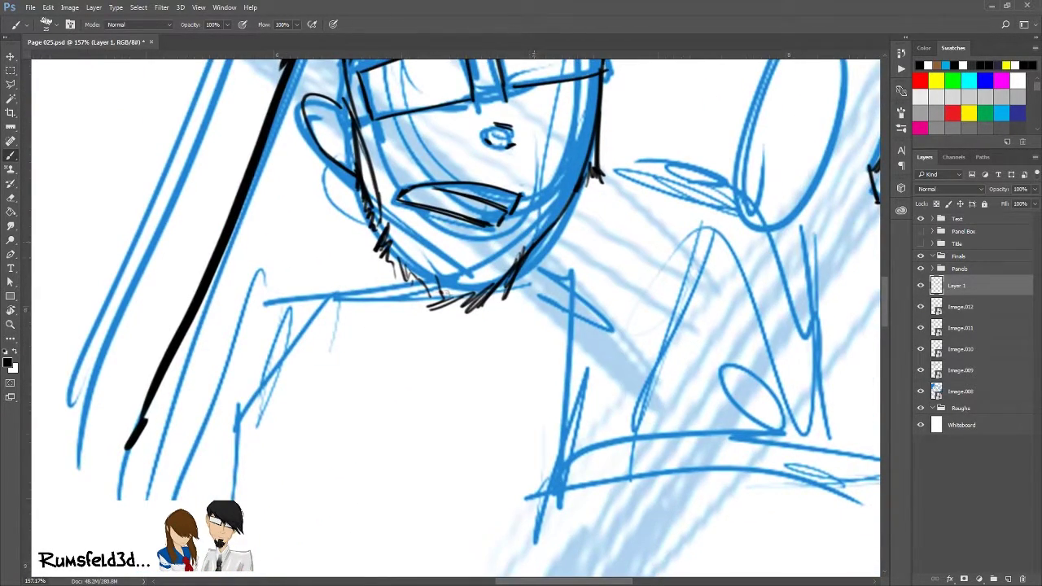
mouse_move(551, 233)
left_mouse_down()
mouse_move(488, 332)
mouse_move(438, 342)
left_mouse_up()
mouse_move(536, 252)
left_mouse_down()
mouse_move(547, 286)
mouse_move(457, 398)
mouse_move(432, 348)
mouse_move(405, 395)
mouse_move(403, 380)
left_mouse_up()
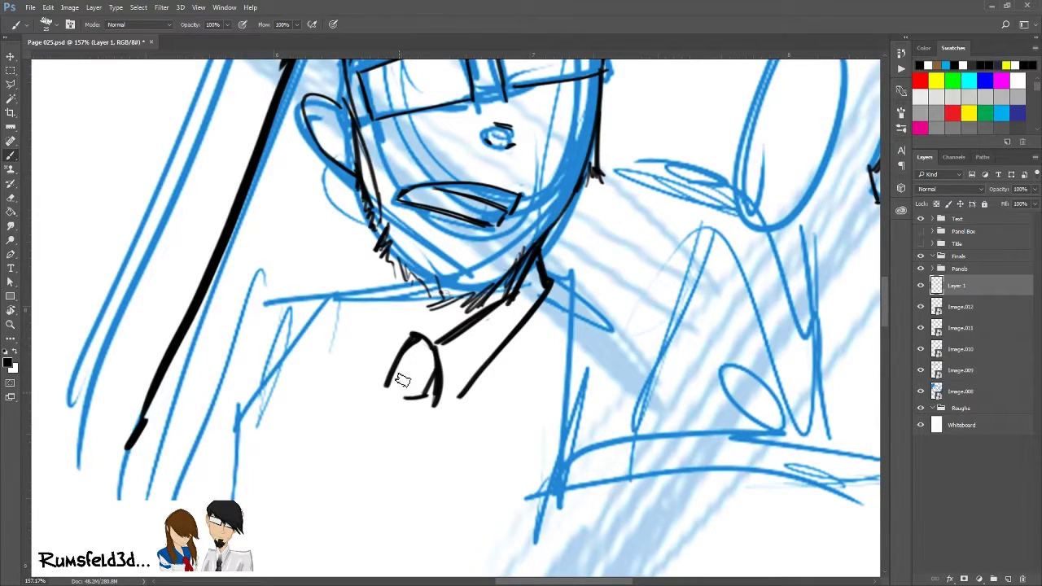
left_click_drag(415, 305, 410, 326)
left_click_drag(412, 283, 374, 379)
left_click_drag(407, 303, 377, 375)
left_click_drag(413, 281, 367, 255)
Ink both of the man's shoulders, continuing the outer line down one arm.
left_click_drag(554, 282, 592, 283)
mouse_move(595, 283)
left_mouse_down()
mouse_move(594, 356)
mouse_move(610, 282)
mouse_move(619, 492)
left_mouse_up()
left_click_drag(413, 285, 285, 321)
left_click_drag(324, 275, 232, 372)
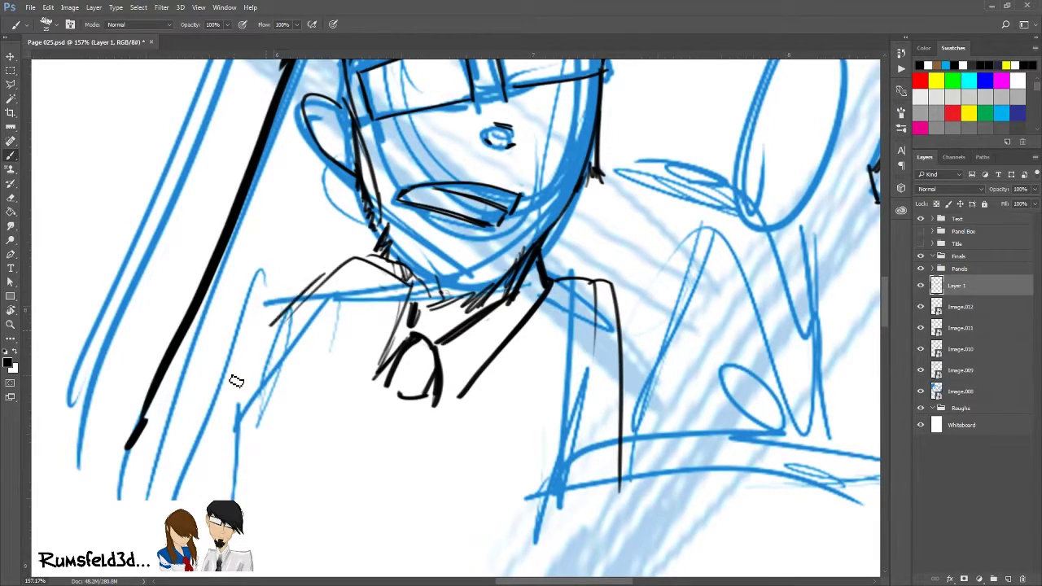
In the bottom panel, ink the ears and rectangular glasses of the figure wearing the tie.
left_click_drag(421, 461, 402, 322)
key("z")
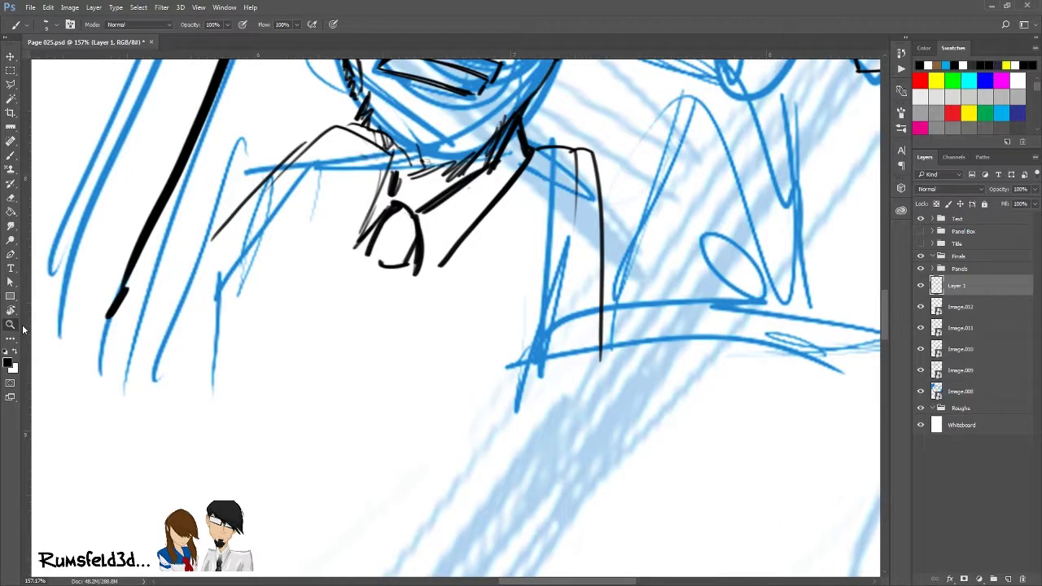
left_click(295, 24)
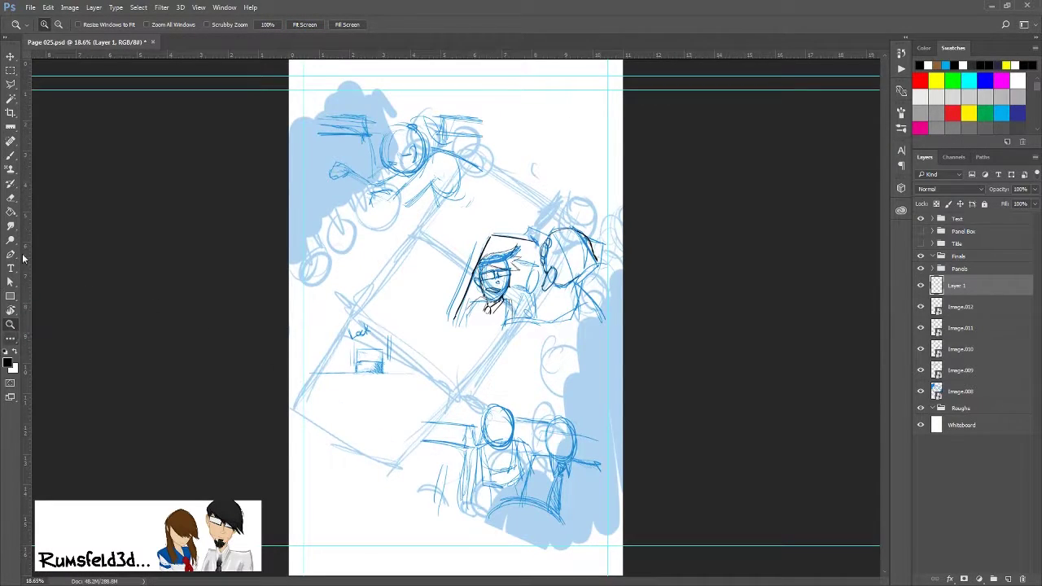
left_click_drag(491, 515, 417, 513)
left_click(12, 155)
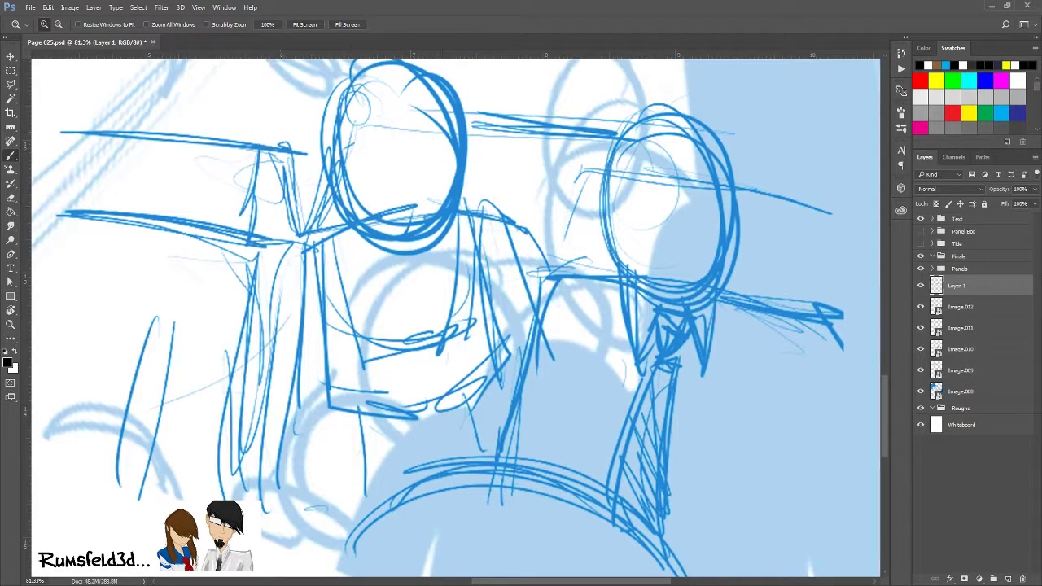
left_click_drag(731, 244, 724, 213)
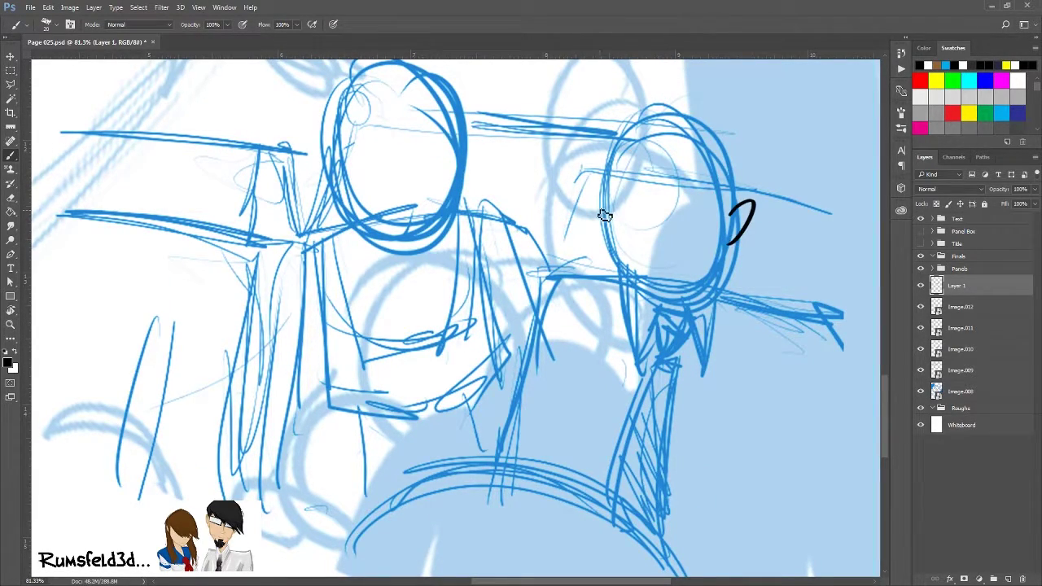
left_click_drag(600, 211, 608, 242)
left_click(651, 210)
mouse_move(682, 207)
left_mouse_down()
mouse_move(727, 207)
mouse_move(681, 222)
left_mouse_up()
left_click_drag(727, 206, 724, 226)
Ink the tie-wearing figure's nose, jaw, mouth, ragged beard and sideburns in the bottom panel.
mouse_move(659, 208)
left_mouse_down()
mouse_move(660, 221)
mouse_move(609, 221)
mouse_move(661, 221)
mouse_move(666, 245)
left_mouse_up()
mouse_move(679, 242)
left_mouse_down()
mouse_move(675, 255)
mouse_move(705, 281)
mouse_move(692, 300)
left_mouse_up()
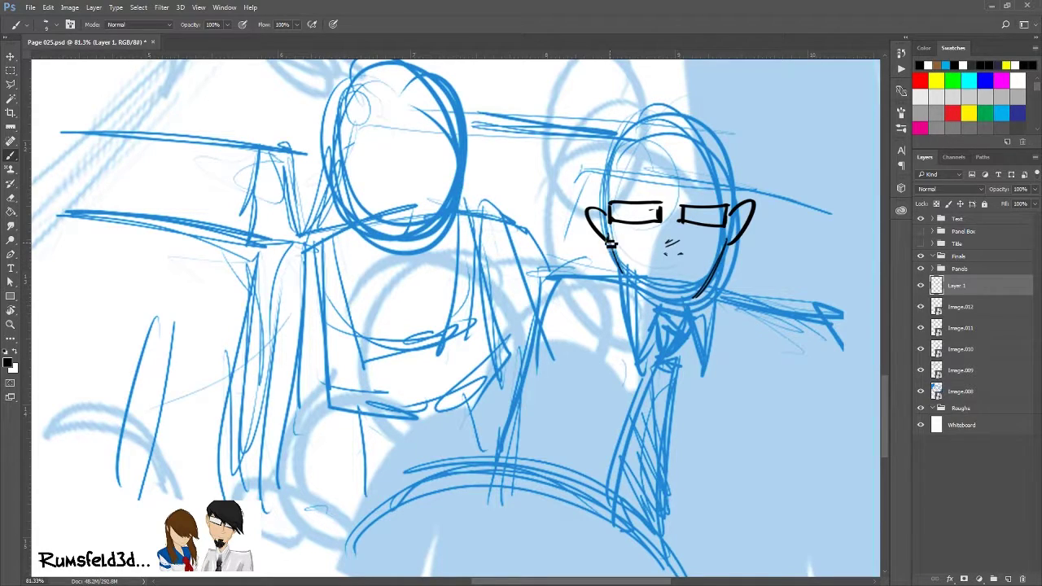
mouse_move(610, 242)
left_mouse_down()
mouse_move(692, 298)
mouse_move(663, 327)
left_mouse_up()
mouse_move(637, 286)
left_mouse_down()
mouse_move(636, 306)
mouse_move(688, 300)
mouse_move(648, 292)
mouse_move(663, 299)
mouse_move(680, 287)
mouse_move(657, 277)
left_mouse_up()
left_click_drag(596, 187, 607, 265)
left_click_drag(727, 218, 727, 260)
left_click_drag(725, 237, 732, 262)
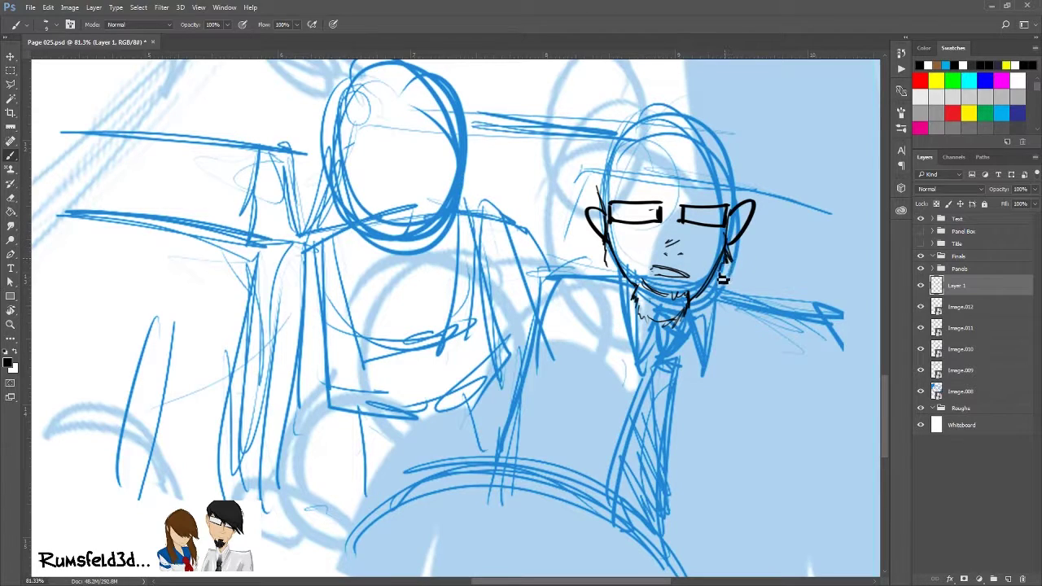
Ink the tie-wearing figure's swept fringe and spiky hair with a larger brush.
left_click_drag(728, 212, 740, 181)
key("bracketright")
mouse_move(599, 155)
left_mouse_down()
mouse_move(692, 116)
mouse_move(791, 175)
left_mouse_up()
left_click_drag(688, 164, 790, 187)
mouse_move(669, 168)
left_mouse_down()
mouse_move(749, 186)
mouse_move(762, 215)
mouse_move(742, 212)
left_mouse_up()
mouse_move(630, 185)
left_mouse_down()
mouse_move(730, 207)
mouse_move(705, 201)
left_mouse_up()
mouse_move(629, 180)
left_mouse_down()
mouse_move(602, 199)
mouse_move(585, 135)
left_mouse_up()
mouse_move(600, 187)
left_mouse_down()
mouse_move(577, 132)
mouse_move(570, 166)
left_mouse_up()
Ink both pointed collar flaps below the bearded face in the bottom panel.
left_click_drag(612, 350, 581, 254)
left_click_drag(656, 215, 668, 277)
left_click_drag(657, 215, 664, 266)
left_click_drag(681, 181, 668, 276)
left_click_drag(656, 228, 634, 255)
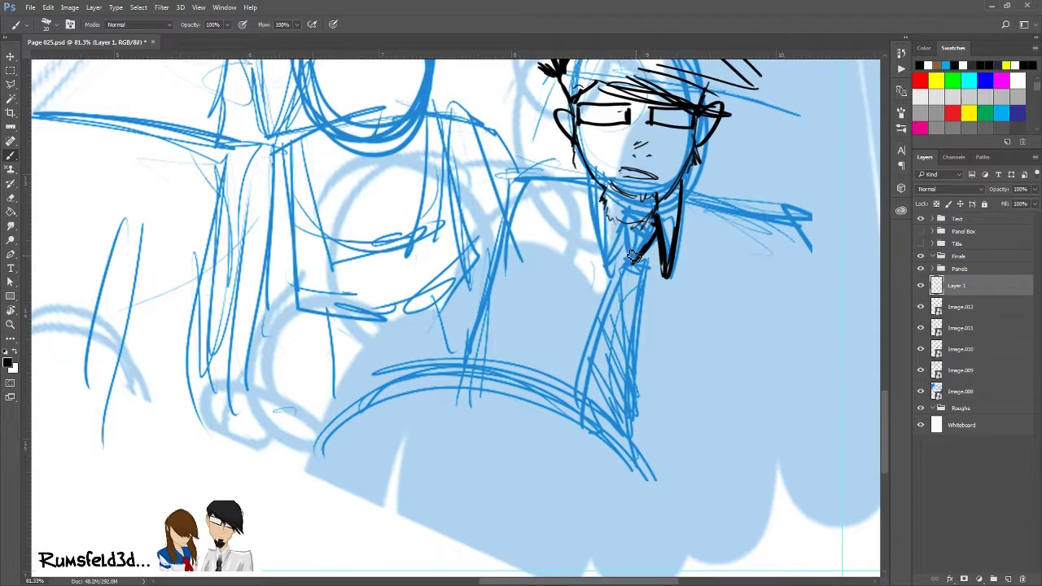
left_click_drag(595, 177, 615, 263)
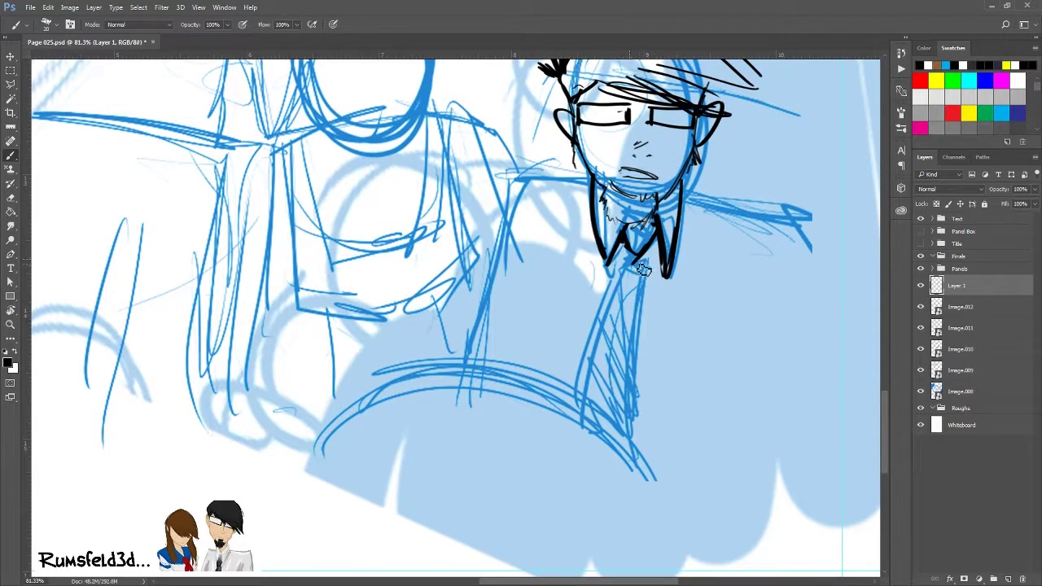
Ink the hanging tie and the shoulder and arm lines of the bearded figure in the bottom panel.
left_click_drag(579, 401, 619, 262)
mouse_move(628, 411)
left_mouse_down()
mouse_move(643, 269)
mouse_move(623, 400)
left_mouse_up()
mouse_move(692, 197)
left_mouse_down()
mouse_move(785, 207)
mouse_move(786, 247)
left_mouse_up()
mouse_move(592, 181)
left_mouse_down()
mouse_move(560, 175)
mouse_move(523, 187)
mouse_move(508, 272)
left_mouse_up()
left_click_drag(506, 282, 497, 336)
Ink the small box below the lettering in the middle panel: sides, middle divider, black corner shading and top edge.
left_click_drag(158, 254, 573, 367)
left_click_drag(379, 287, 563, 453)
left_click_drag(285, 163, 566, 467)
mouse_move(583, 395)
left_mouse_down()
mouse_move(464, 337)
mouse_move(414, 238)
left_mouse_up()
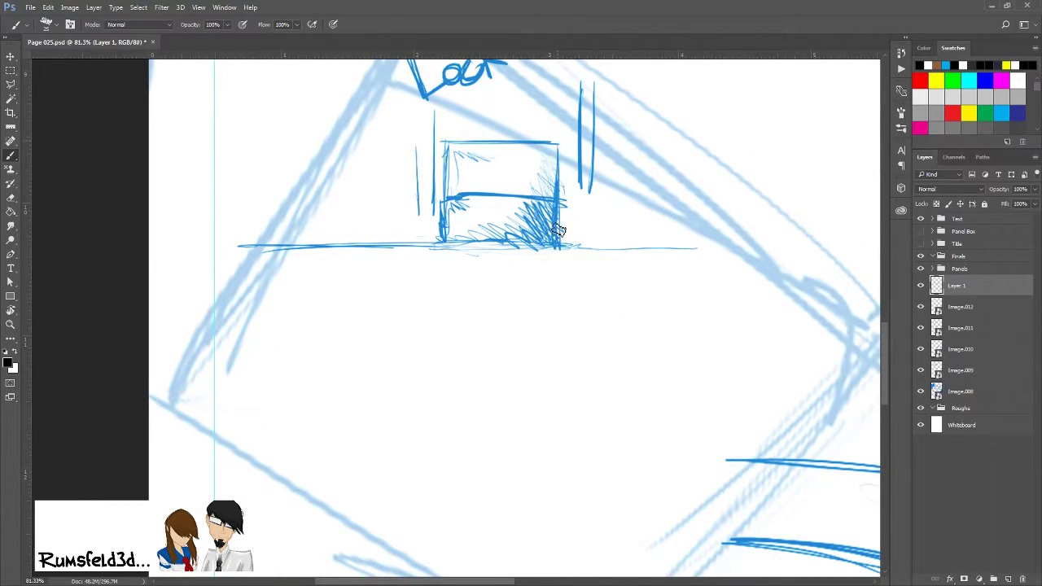
left_click_drag(558, 141, 559, 244)
left_click_drag(557, 196, 440, 195)
left_click_drag(444, 145, 445, 239)
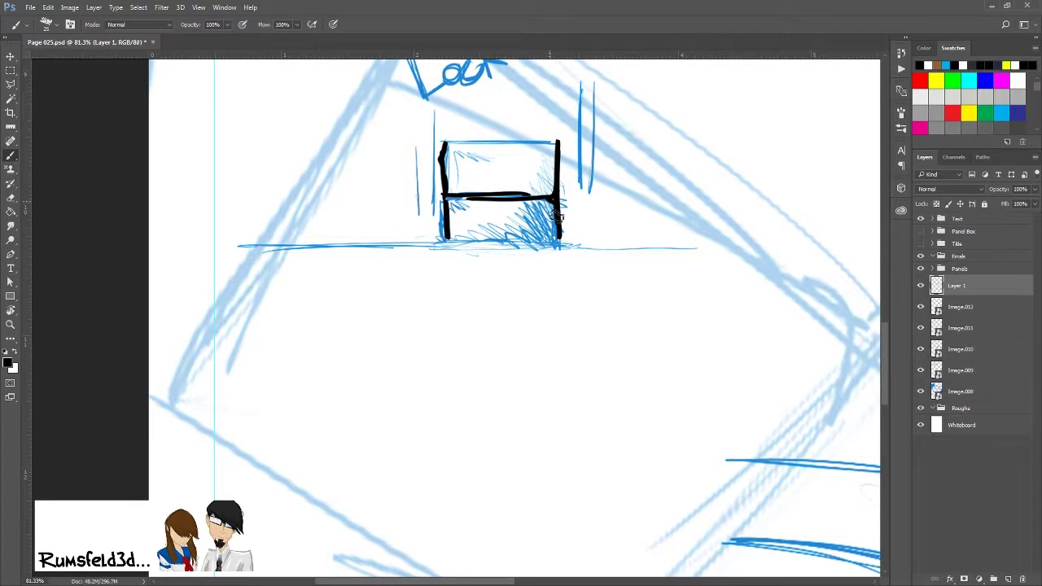
mouse_move(556, 216)
left_mouse_down()
mouse_move(548, 205)
mouse_move(531, 237)
mouse_move(500, 232)
mouse_move(558, 179)
mouse_move(544, 187)
mouse_move(465, 158)
mouse_move(545, 175)
mouse_move(457, 189)
mouse_move(458, 169)
left_mouse_up()
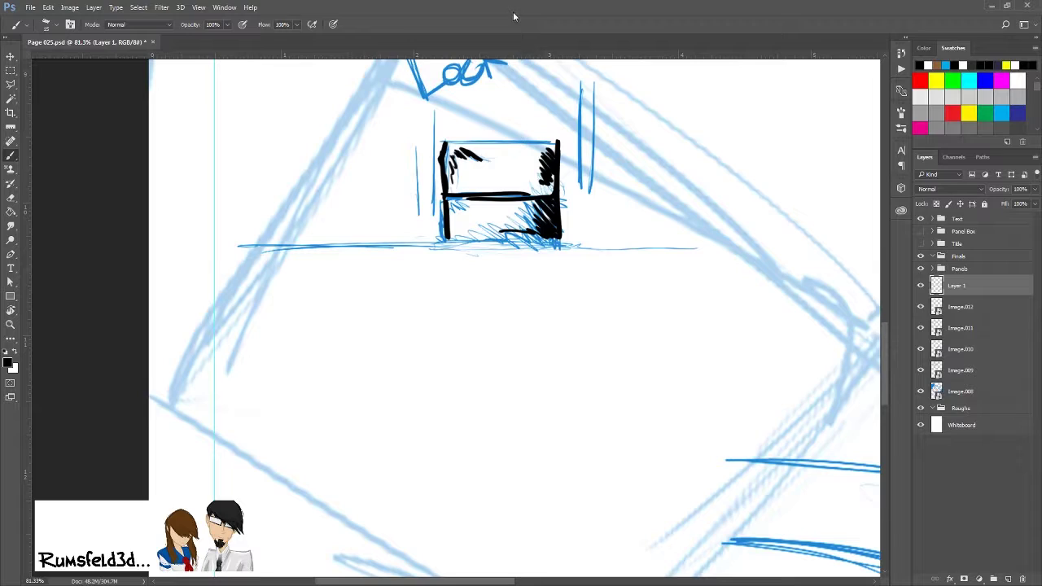
left_click_drag(559, 139, 433, 136)
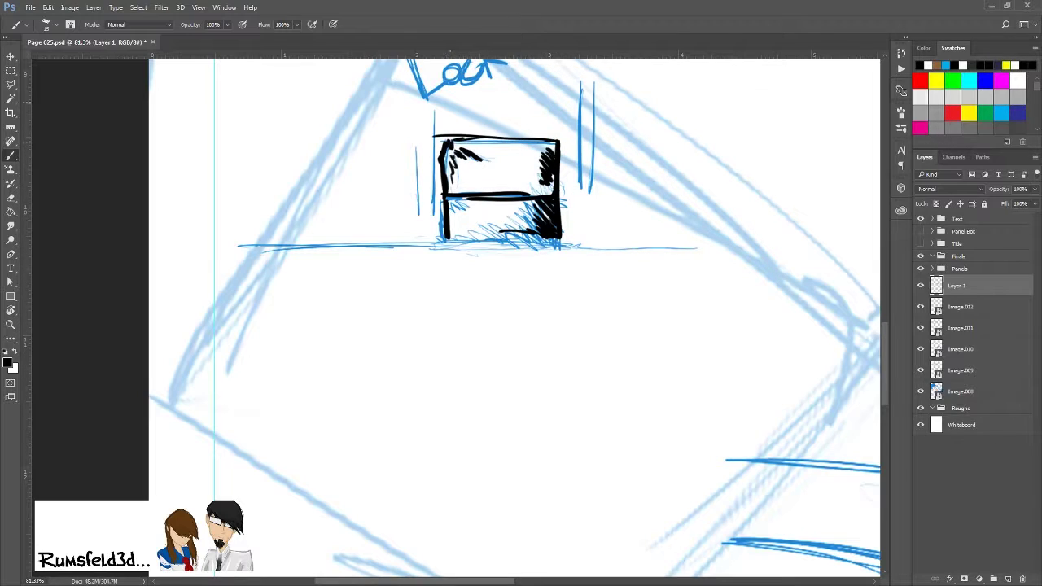
Ink the vertical lines on both sides of the small box and the ground line running beneath it.
mouse_move(580, 79)
left_mouse_down()
mouse_move(580, 228)
mouse_move(595, 208)
left_mouse_up()
left_click_drag(431, 110, 430, 214)
left_click_drag(420, 155, 420, 213)
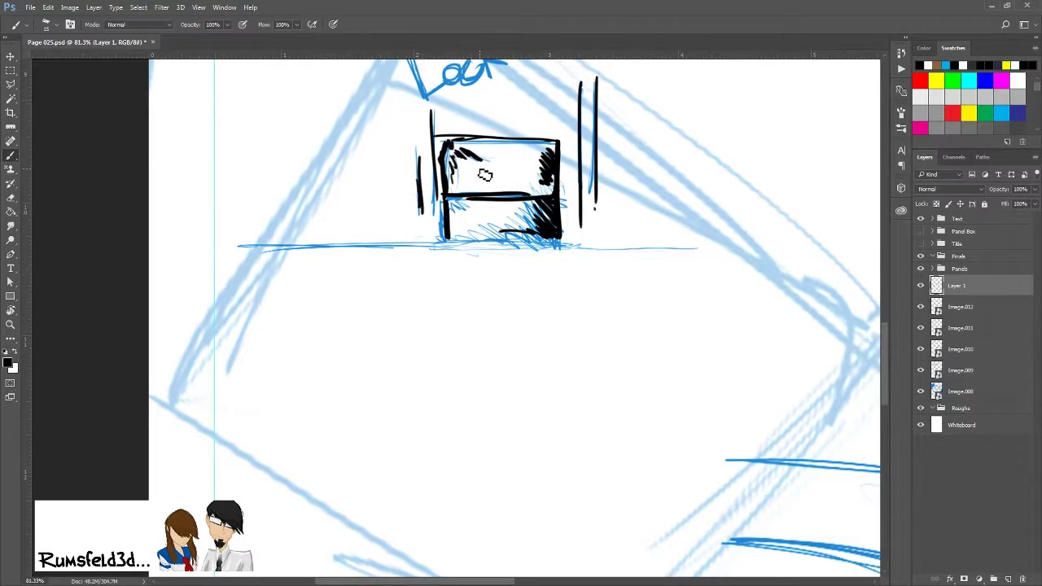
mouse_move(558, 242)
left_mouse_down()
mouse_move(483, 241)
mouse_move(529, 242)
left_mouse_up()
left_click_drag(448, 240, 662, 245)
mouse_move(661, 244)
left_mouse_down()
mouse_move(350, 244)
mouse_move(583, 242)
left_mouse_up()
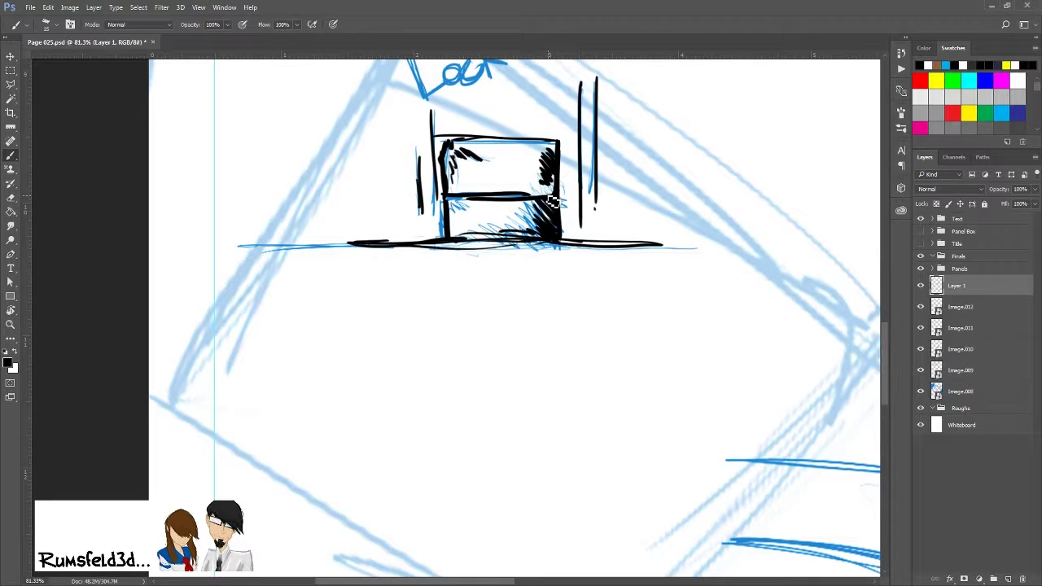
Ink the hair tie and the curved ponytail of the ponytailed figure in the upper panel, ending in pointed tips.
mouse_move(514, 148)
left_mouse_down()
mouse_move(470, 198)
mouse_move(468, 240)
left_mouse_up()
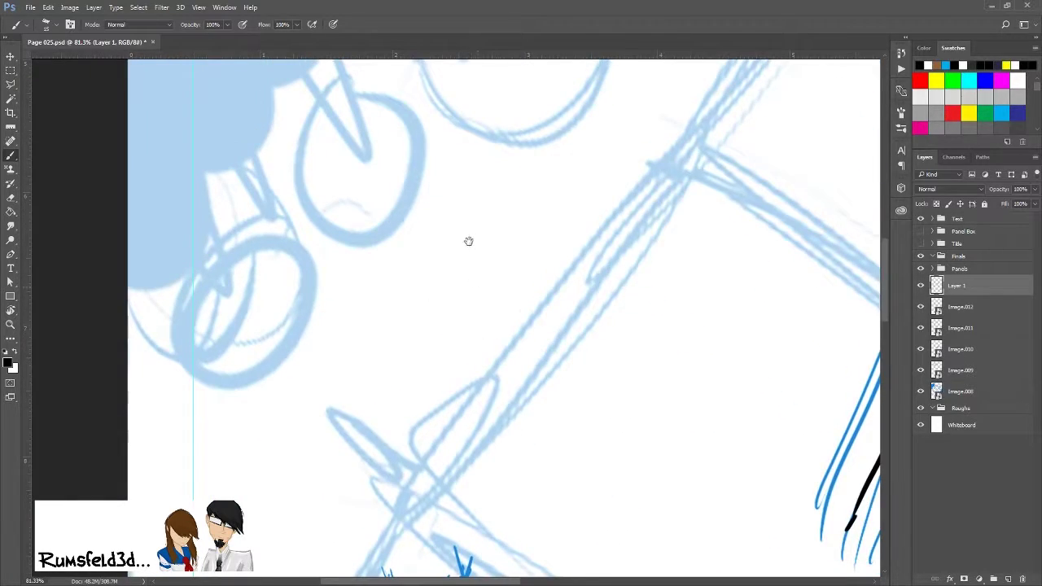
left_click_drag(303, 300, 310, 562)
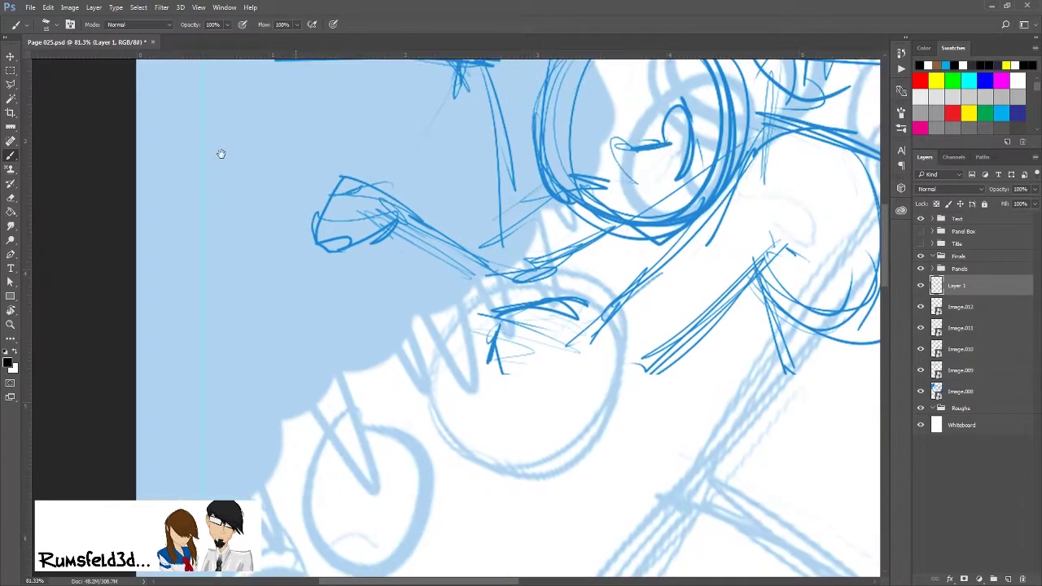
left_click_drag(221, 154, 223, 184)
mouse_move(538, 254)
left_mouse_down()
mouse_move(270, 285)
mouse_move(359, 367)
mouse_move(450, 285)
left_mouse_up()
left_click_drag(338, 365, 291, 481)
left_click_drag(325, 338, 291, 308)
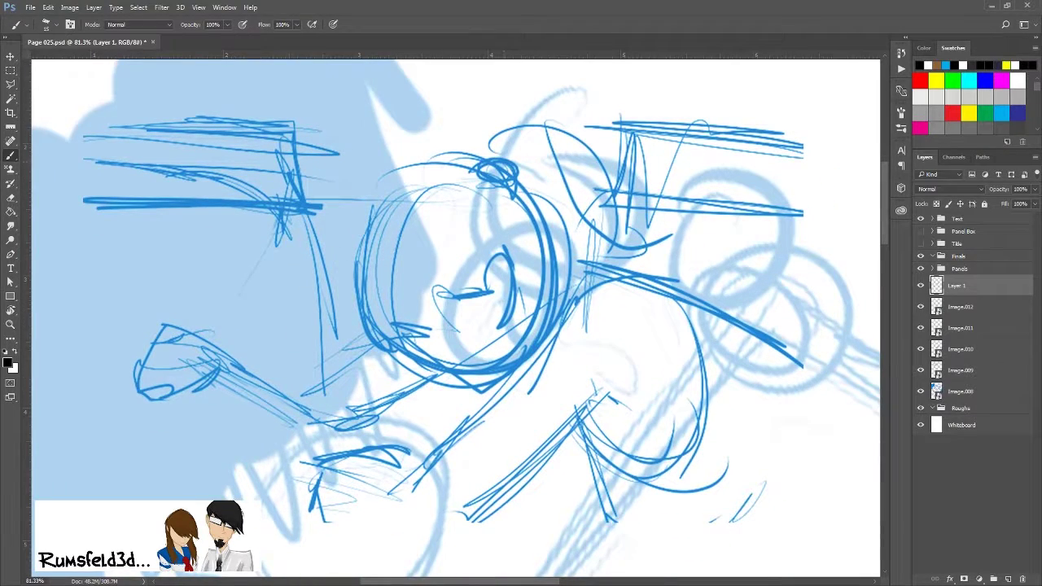
mouse_move(523, 182)
left_mouse_down()
mouse_move(493, 157)
mouse_move(628, 165)
left_mouse_up()
left_click_drag(592, 121, 625, 234)
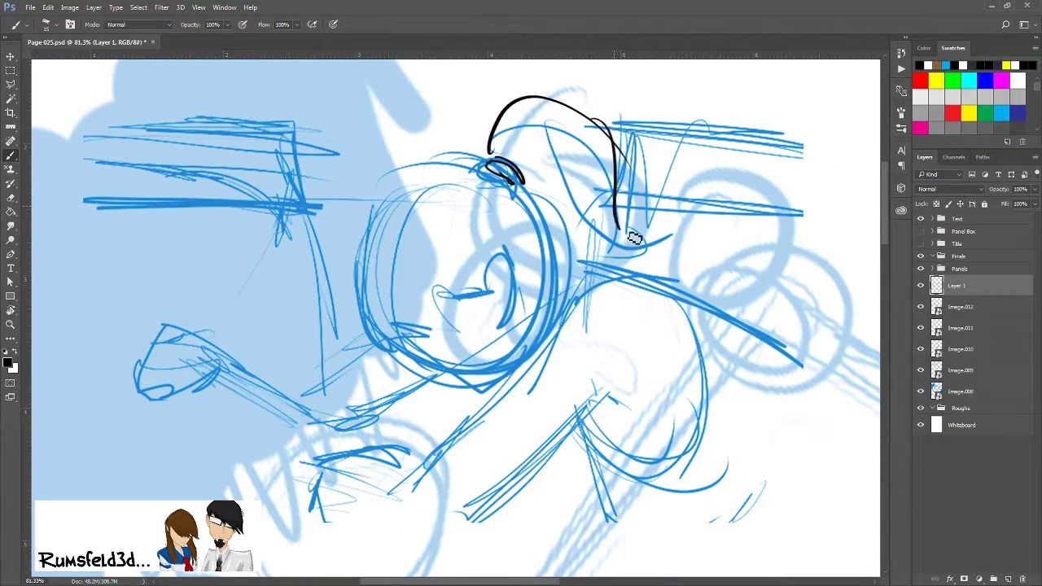
left_click_drag(617, 196, 638, 238)
left_click_drag(575, 195, 621, 245)
left_click_drag(546, 175, 573, 211)
Ink the ponytailed figure's ear, crown outline, jagged fringe edge, pointed side strand and nape hairline.
left_click_drag(486, 275, 505, 305)
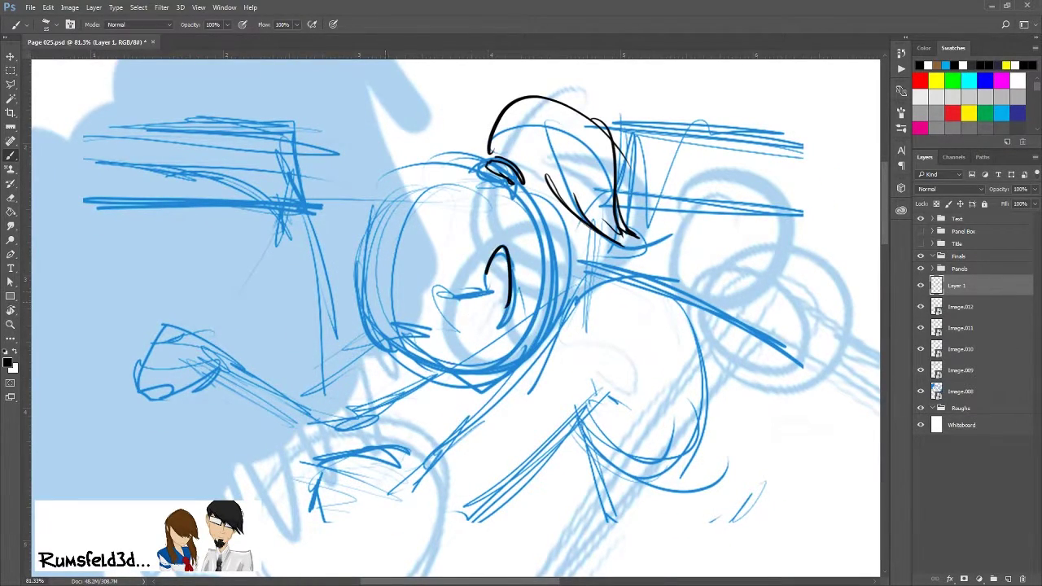
left_click_drag(487, 168, 361, 235)
left_click_drag(372, 191, 345, 301)
mouse_move(466, 285)
left_mouse_down()
mouse_move(436, 343)
mouse_move(459, 292)
left_mouse_up()
left_click_drag(360, 345, 405, 335)
left_click_drag(473, 285, 498, 383)
left_click_drag(515, 284, 498, 382)
left_click_drag(533, 281, 568, 262)
left_click_drag(563, 213, 554, 277)
Ink the ponytailed figure's rounded shoulder, both edges of the extended arm and the curved underside joining them.
left_click_drag(627, 275, 698, 432)
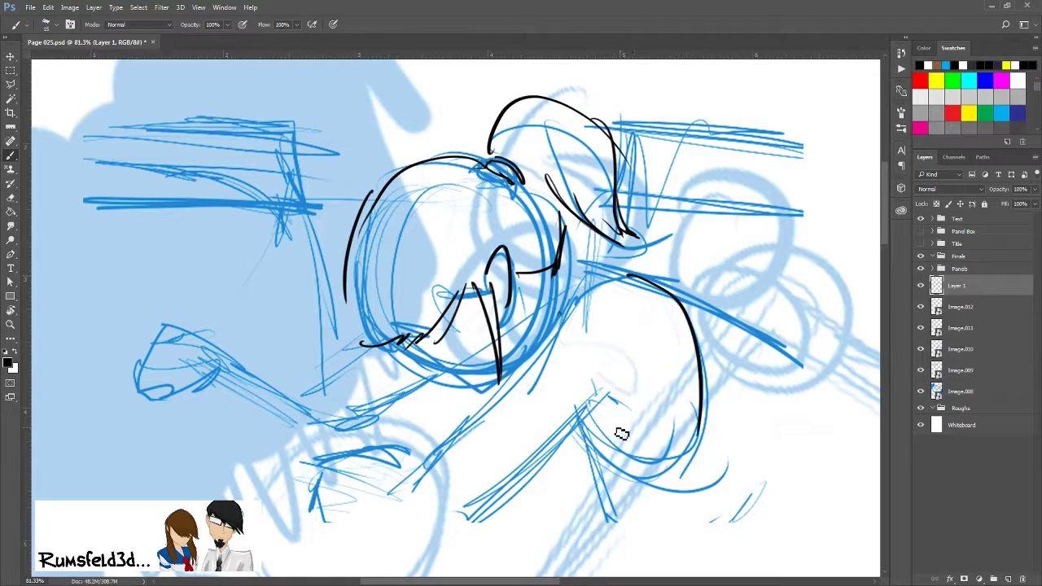
mouse_move(612, 388)
left_mouse_down()
mouse_move(493, 498)
mouse_move(466, 507)
left_mouse_up()
left_click_drag(627, 275, 480, 419)
left_click_drag(522, 378, 427, 469)
mouse_move(602, 400)
left_mouse_down()
mouse_move(620, 403)
mouse_move(621, 470)
left_mouse_up()
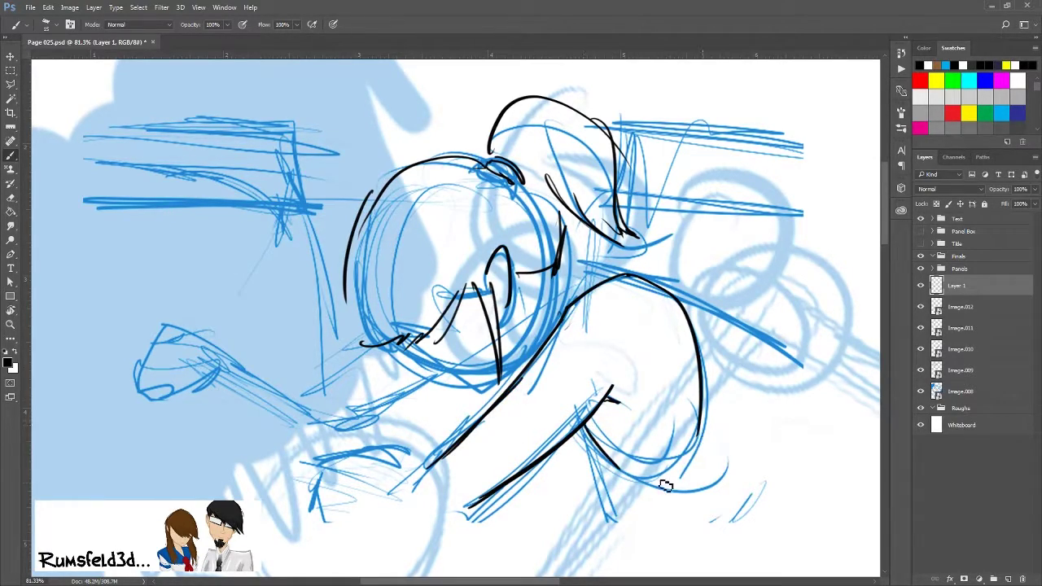
left_click_drag(702, 422, 656, 482)
mouse_move(656, 482)
left_mouse_down()
mouse_move(594, 443)
mouse_move(627, 481)
mouse_move(675, 453)
left_mouse_up()
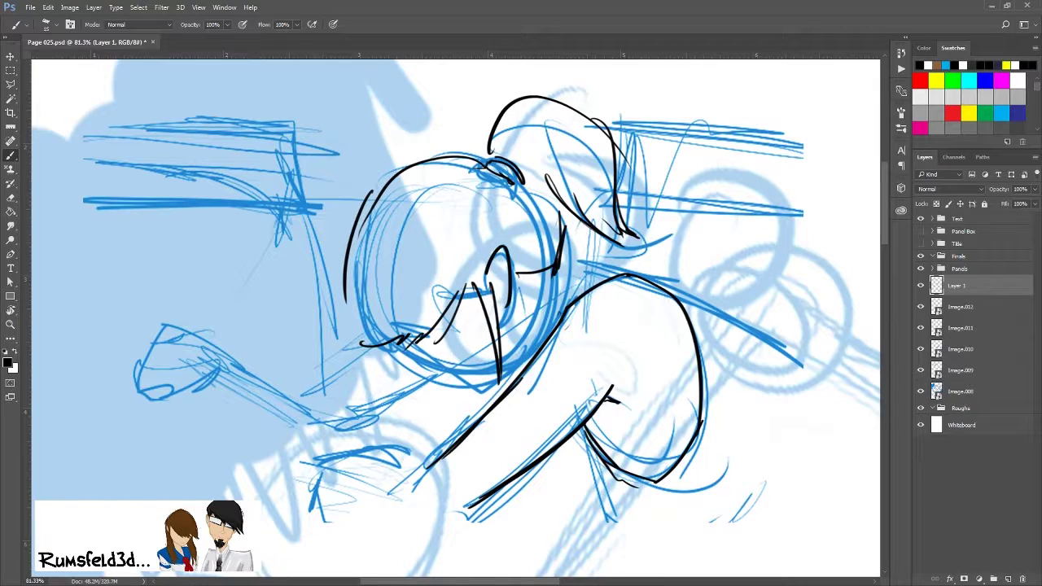
Close the front edge of the hair down to the fringe and thicken the upper arm line.
left_click_drag(353, 301, 370, 352)
mouse_move(349, 280)
left_mouse_down()
mouse_move(373, 353)
mouse_move(381, 350)
left_mouse_up()
left_click_drag(525, 367, 438, 461)
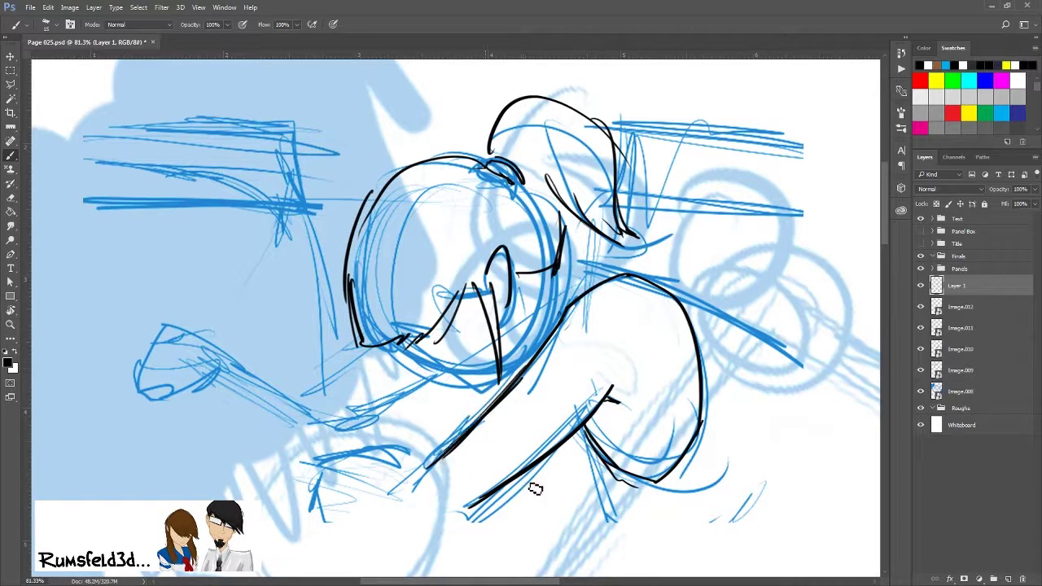
Ink the large four-sided shape behind the ponytailed figure's shoulder: curved far edge, long upper edge and sloping lower edge.
left_click_drag(831, 196, 794, 336)
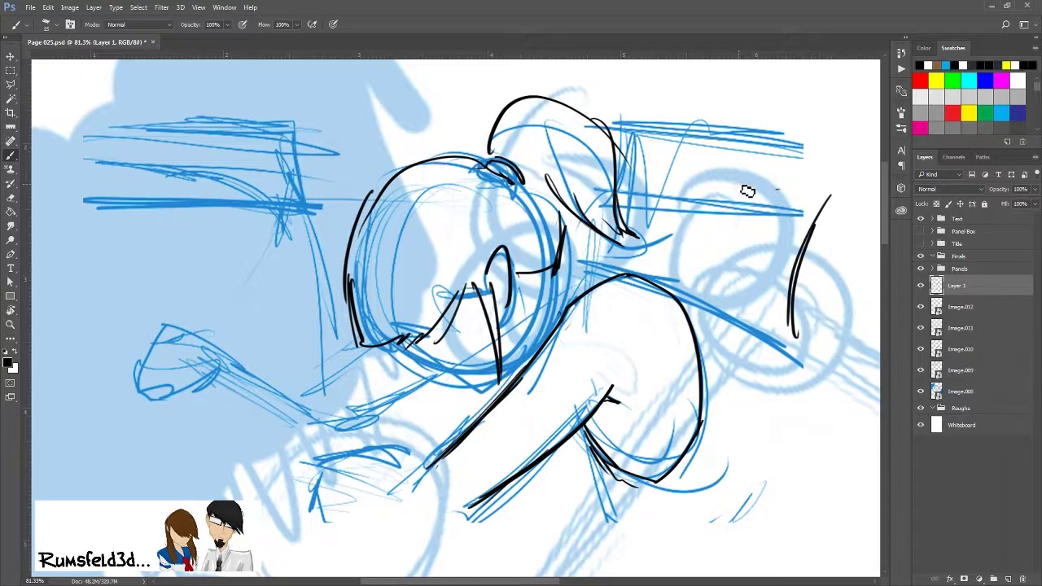
left_click_drag(843, 186, 652, 155)
left_click_drag(612, 266, 785, 330)
left_click_drag(712, 303, 785, 332)
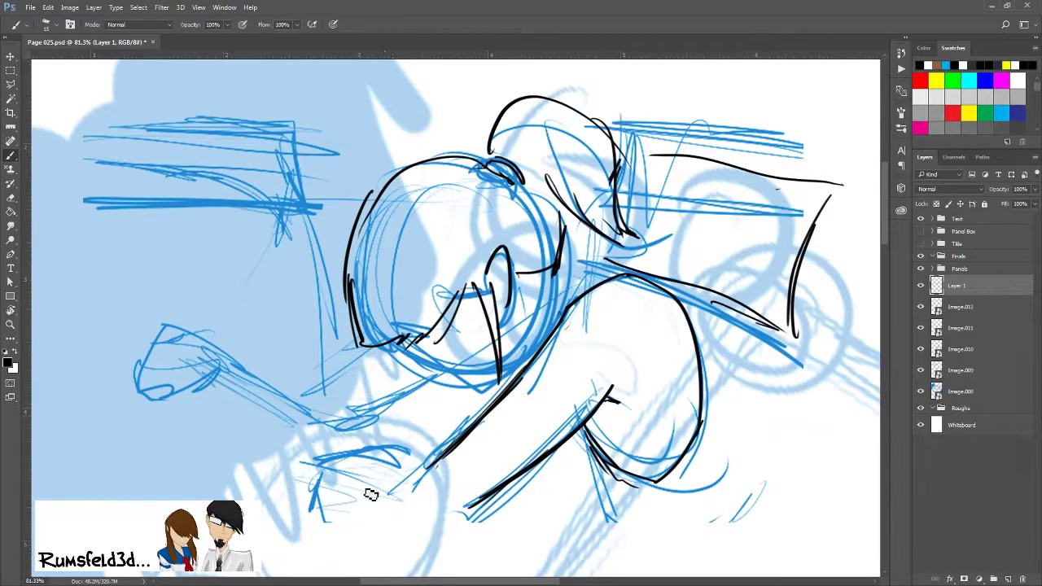